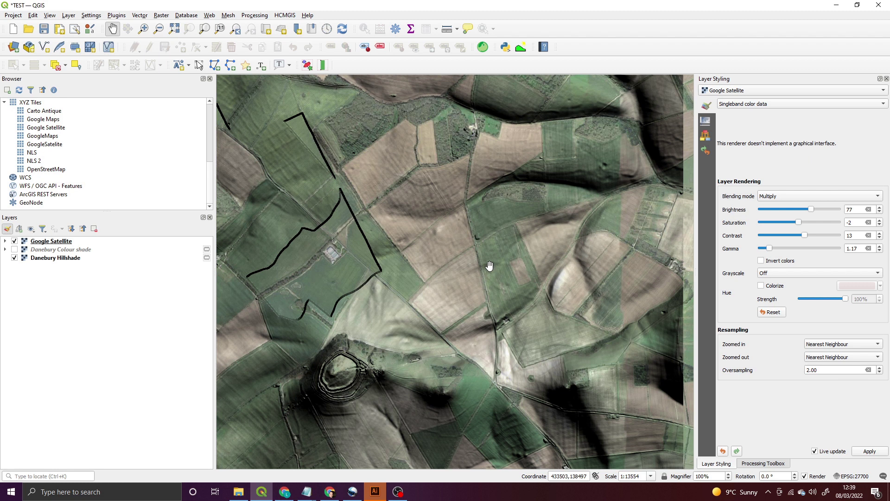
- Nudge the QGIS map view, then switch to the NLS Historic Maps API page in Chrome
left_click_drag(430, 234, 439, 234)
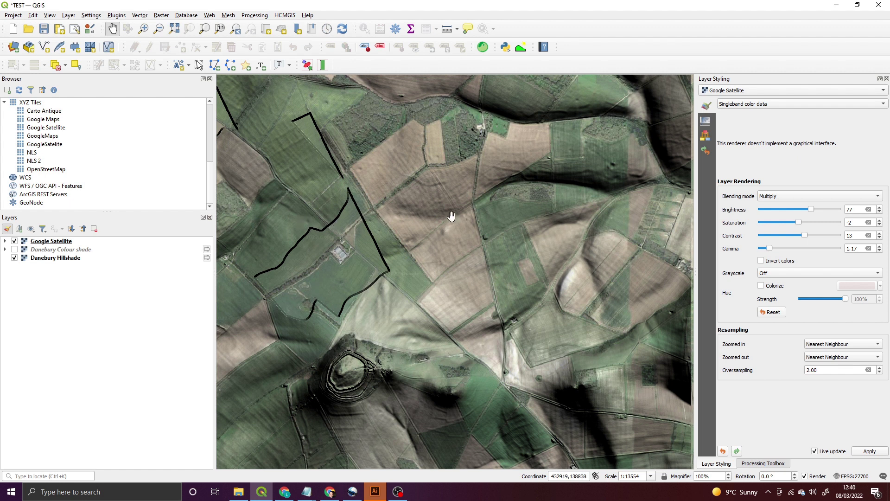
left_click_drag(363, 206, 367, 229)
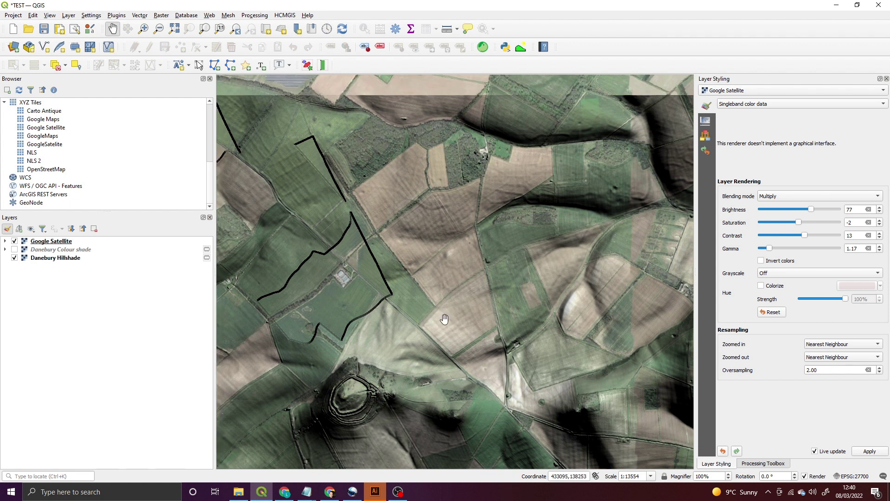
left_click_drag(429, 342, 433, 319)
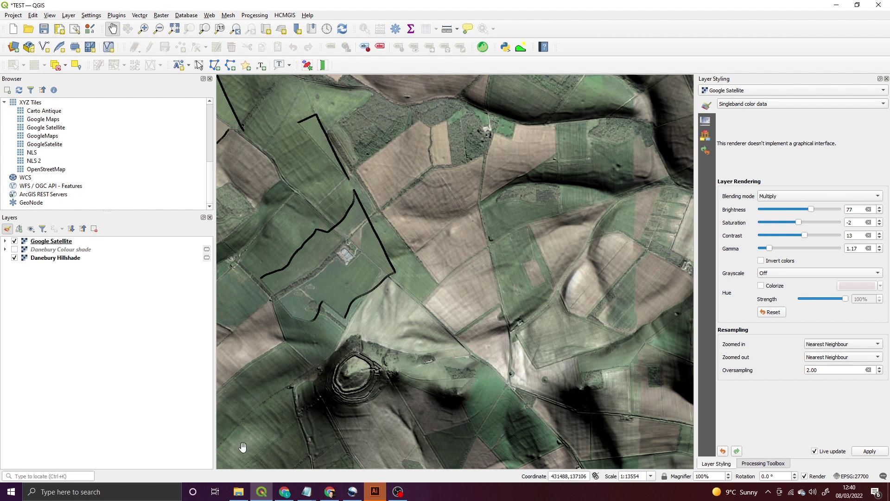
mouse_move(262, 497)
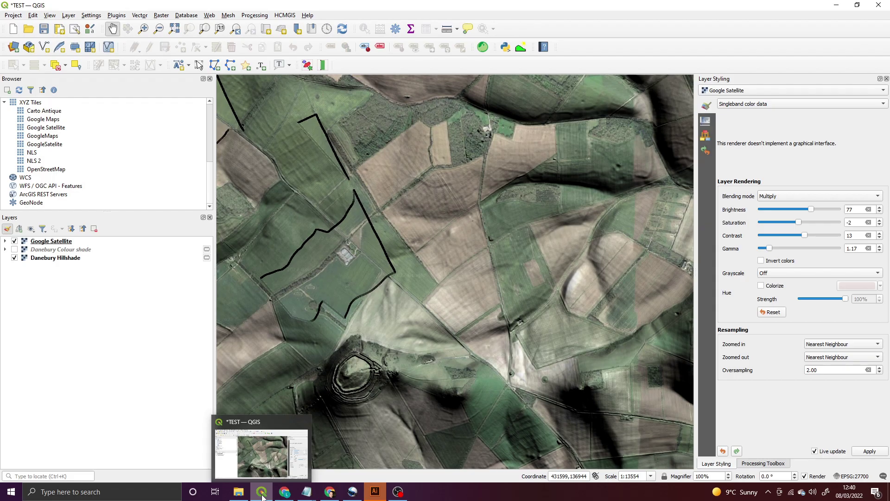
left_click(282, 495)
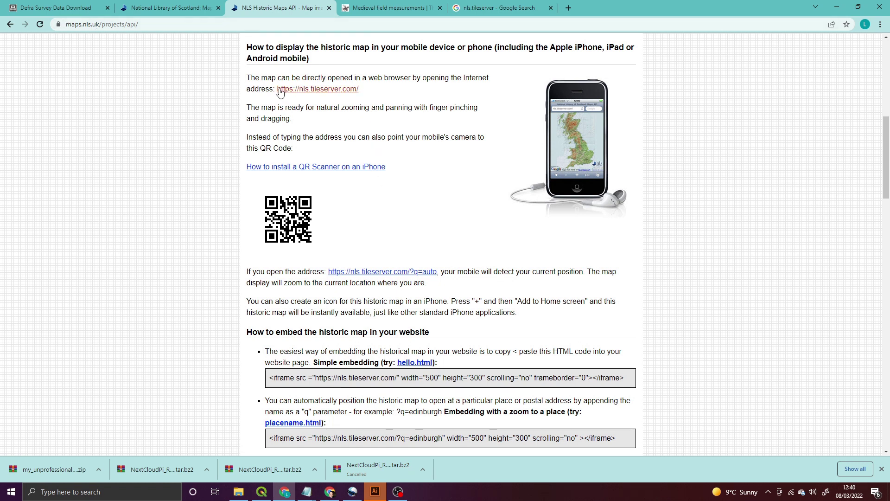
- Scroll the NLS API page to 'Which map series are used', then return to QGIS
key("alt+Left")
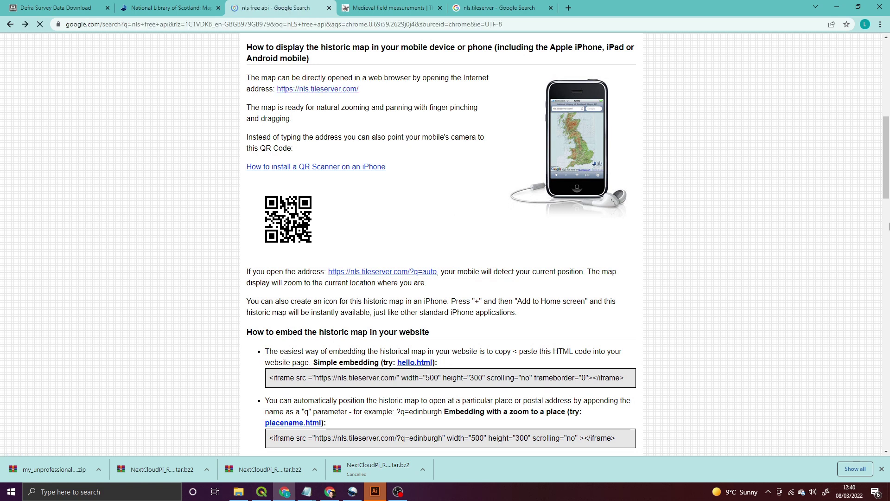
left_click(29, 26)
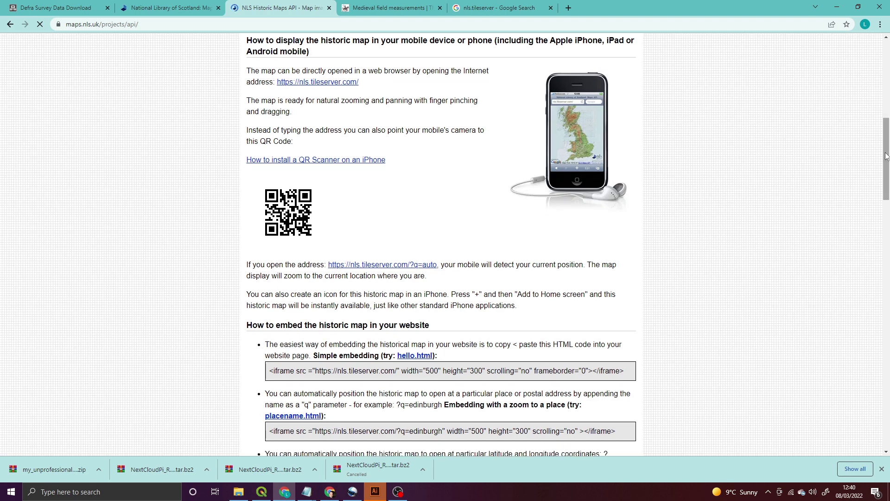
left_click_drag(886, 156, 887, 365)
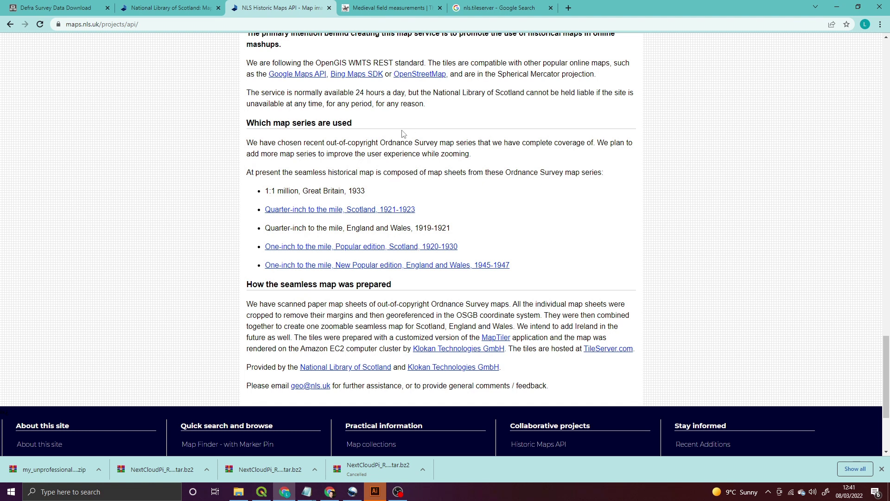
left_click(259, 496)
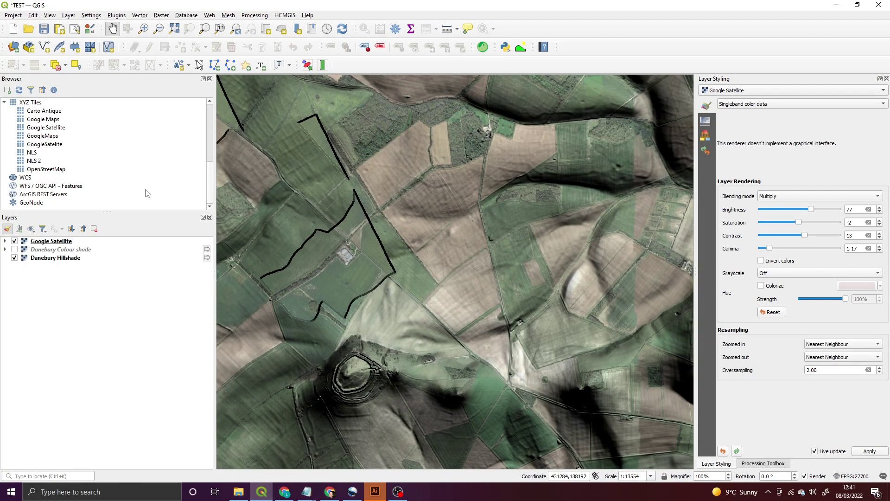
scroll(49, 108, "up", 1)
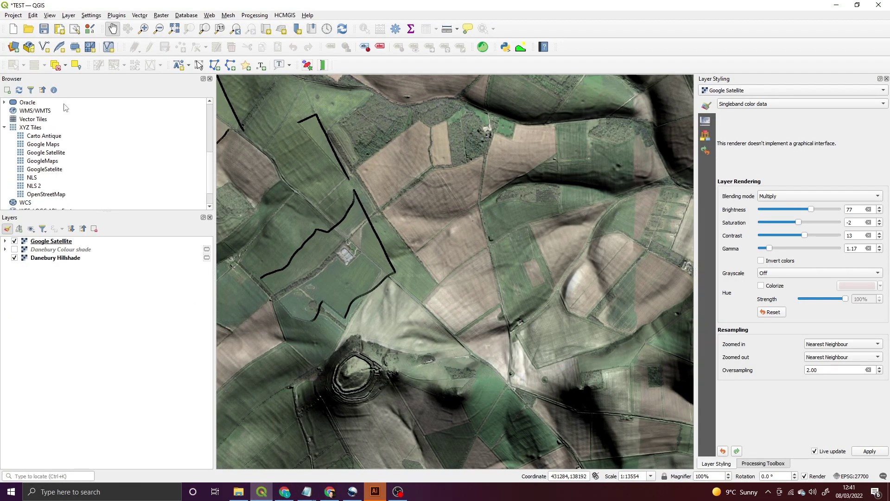
left_click(29, 129)
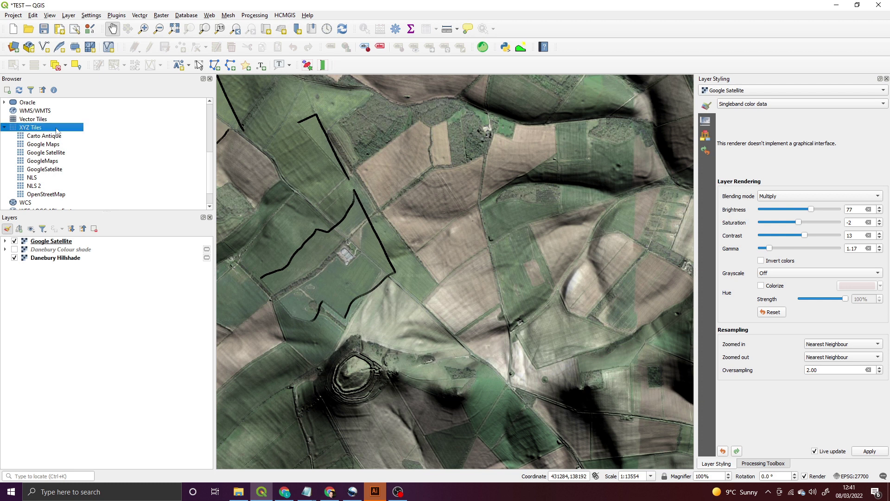
right_click(37, 130)
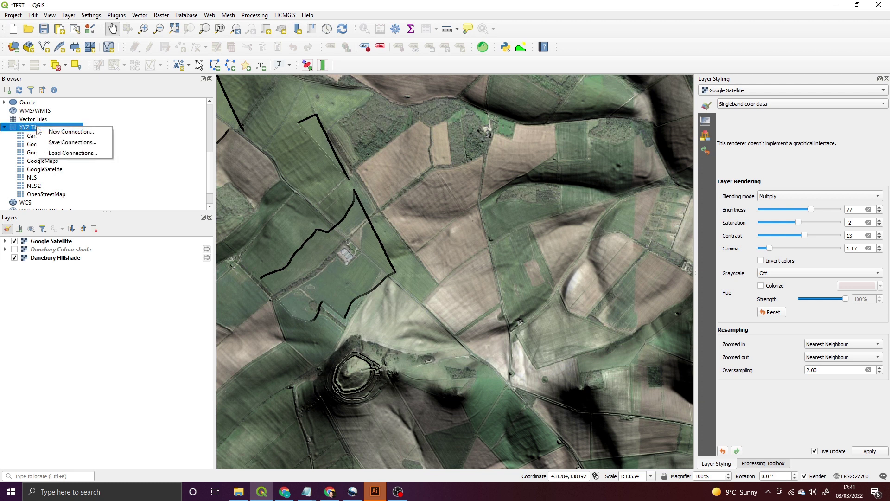
left_click(54, 133)
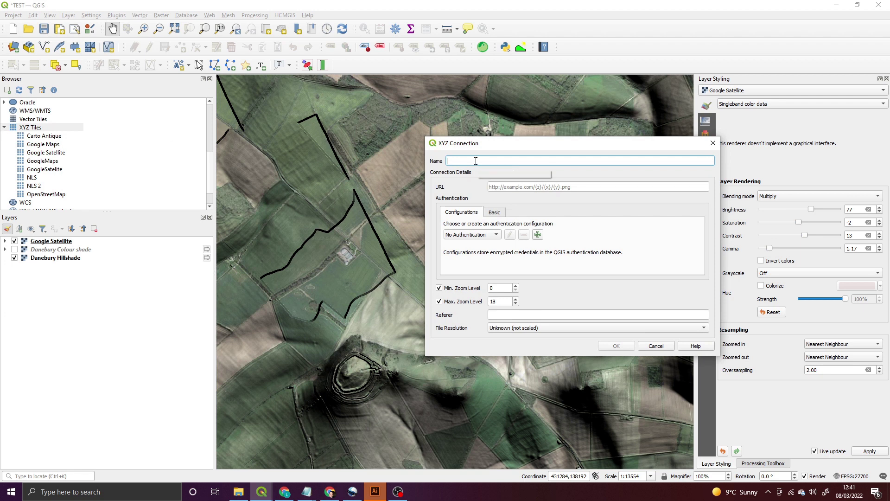
type("NLS TEST")
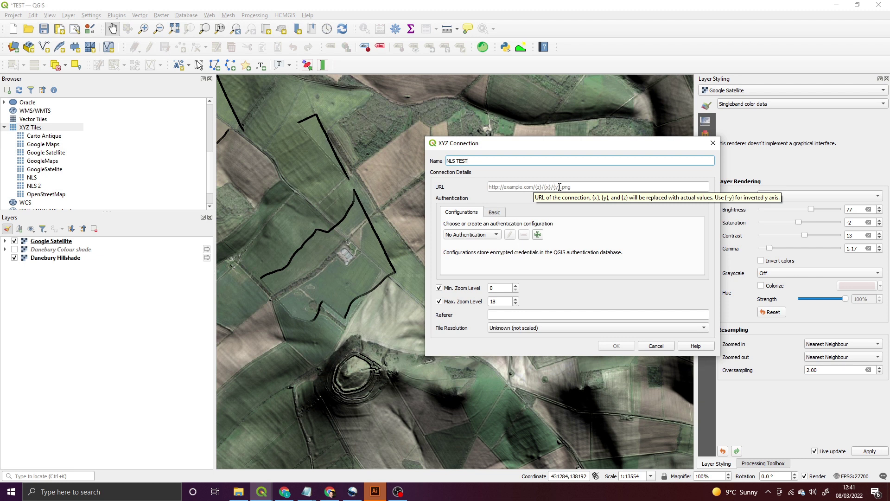
left_click(495, 186)
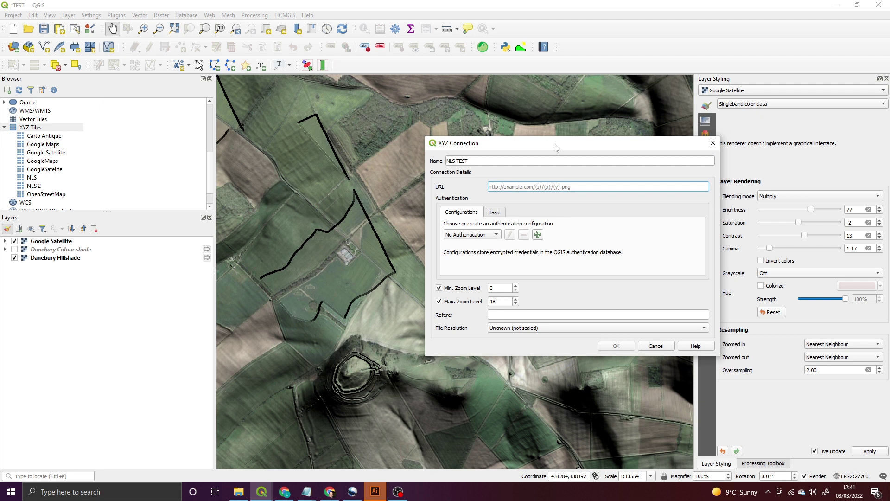
type("https://nls.tileserver.com/nls/{z}/{x}/{y}.jpg")
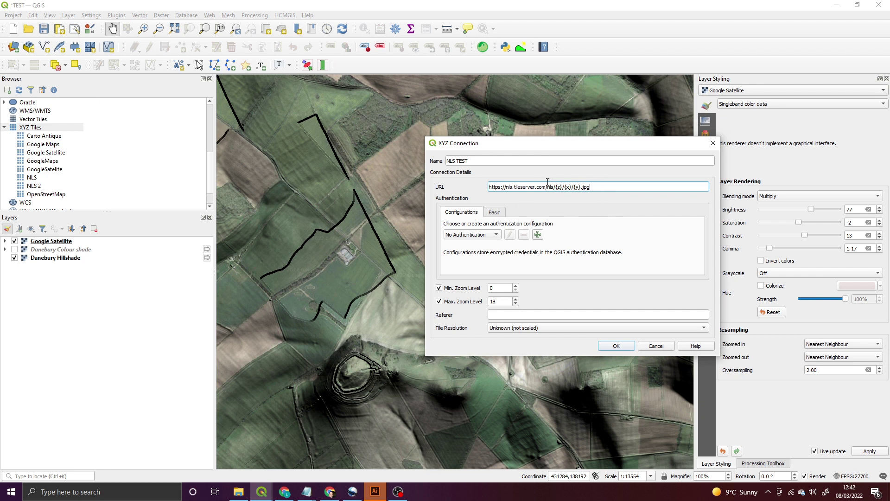
left_click(621, 346)
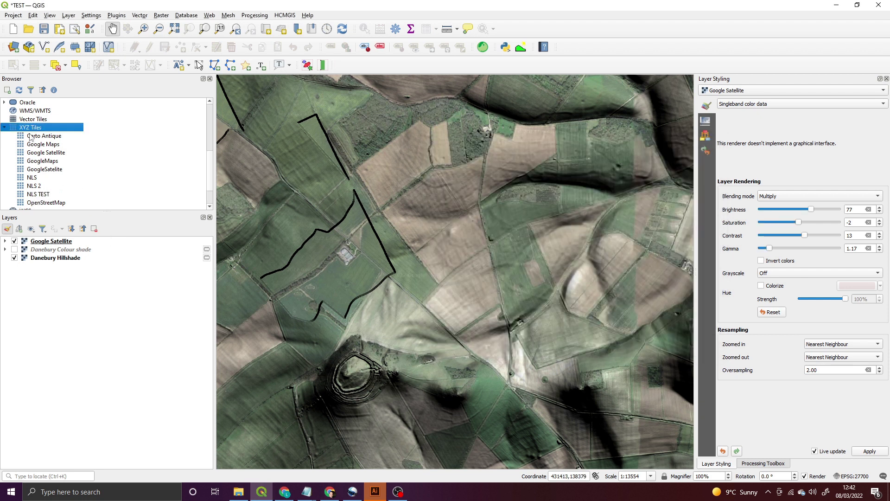
- Add the NLS TEST tiles to the Layers panel above Google Satellite
left_click(34, 194)
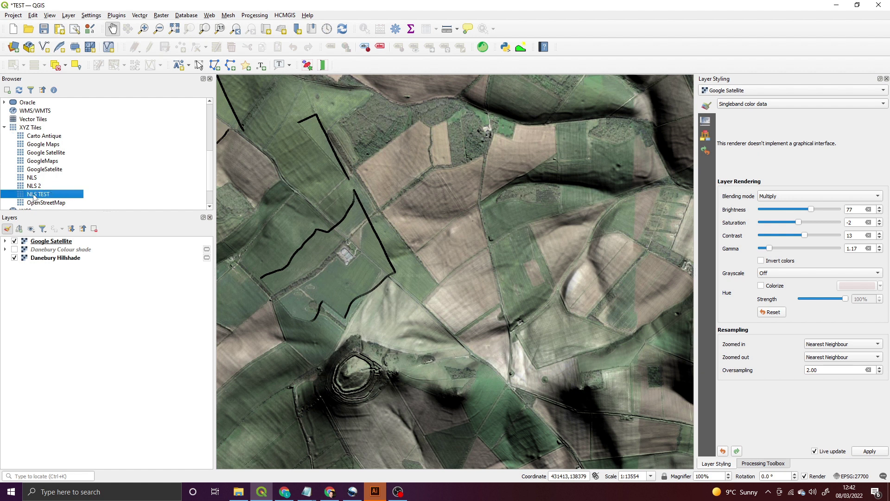
left_click_drag(34, 197, 61, 242)
left_click_drag(61, 243, 61, 243)
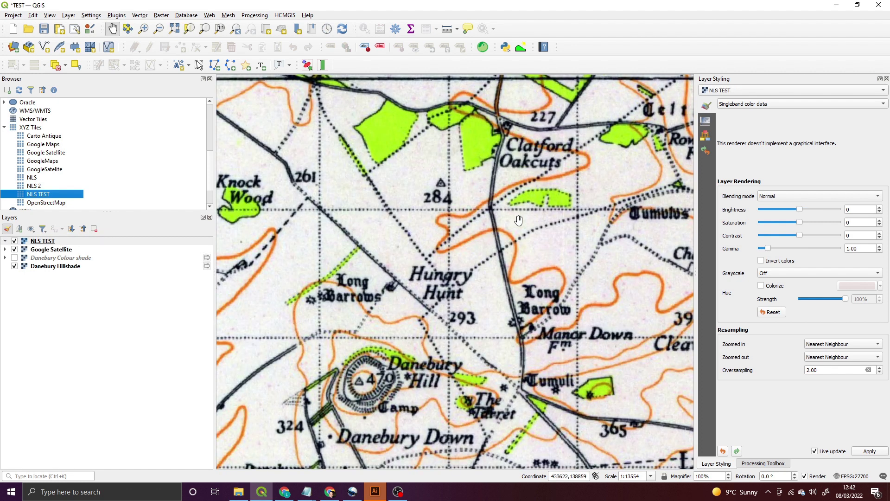
- Zoom and pan the historic map to centre on the Danebury Hill camp
left_click_drag(400, 273, 415, 273)
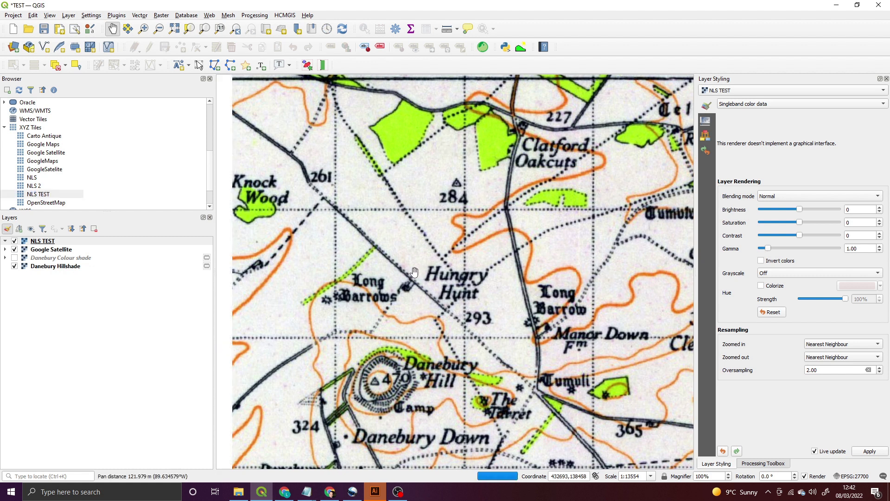
scroll(414, 272, "down", 2)
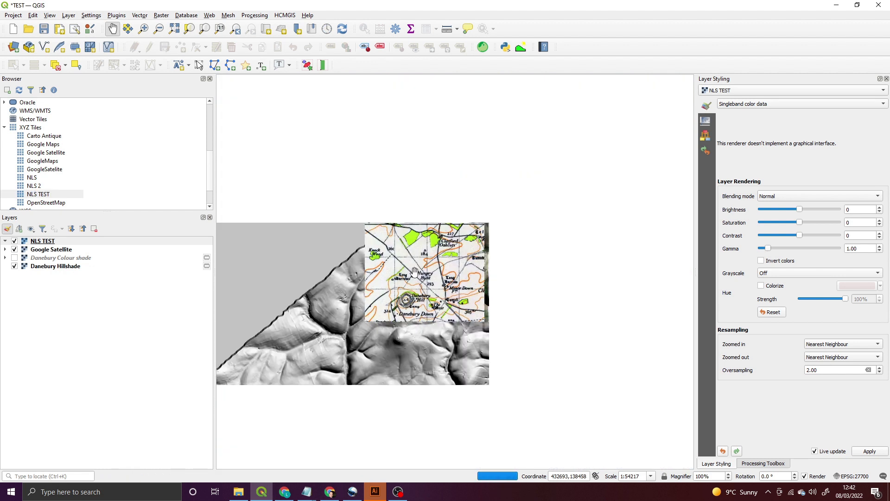
scroll(418, 300, "up", 3)
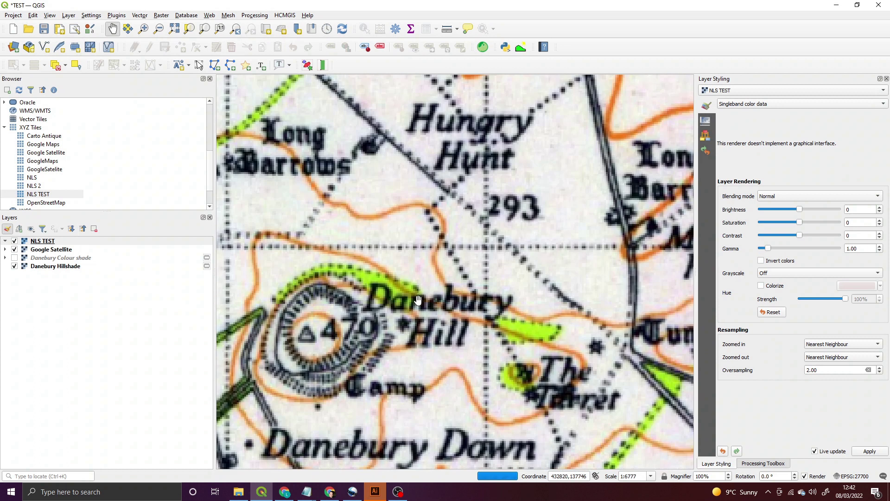
left_click_drag(418, 301, 508, 230)
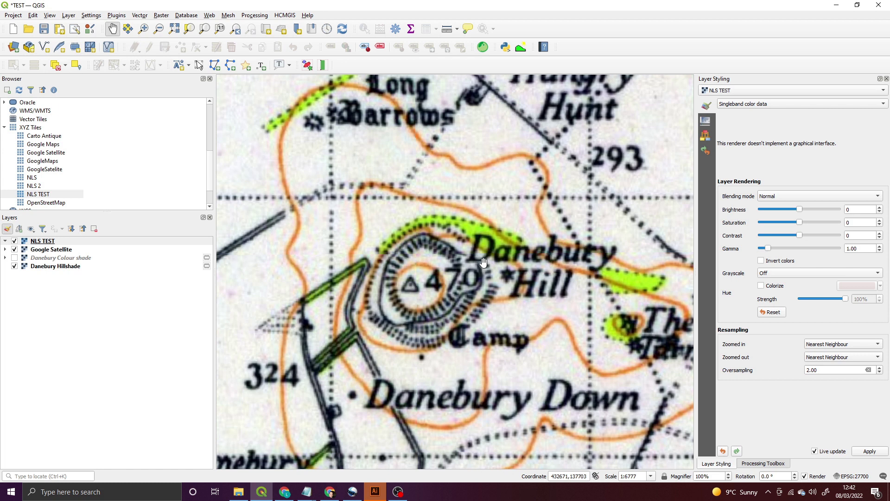
scroll(484, 261, "down", 1)
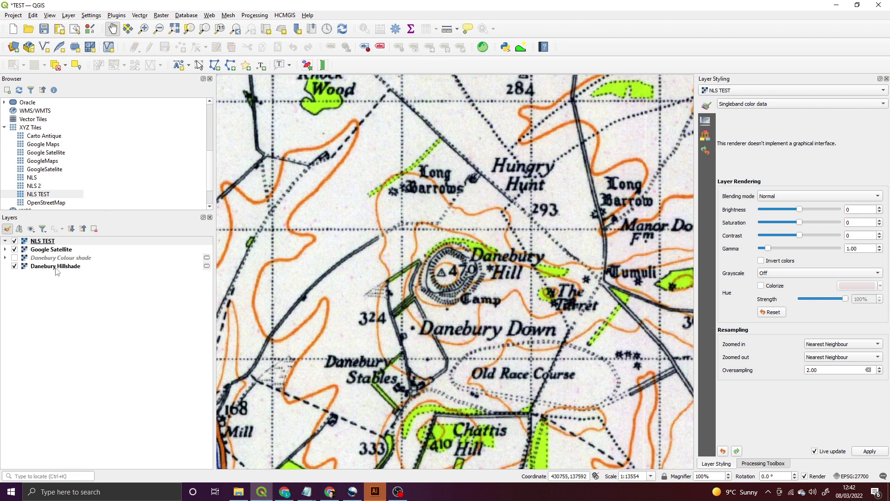
scroll(506, 370, "up", 1)
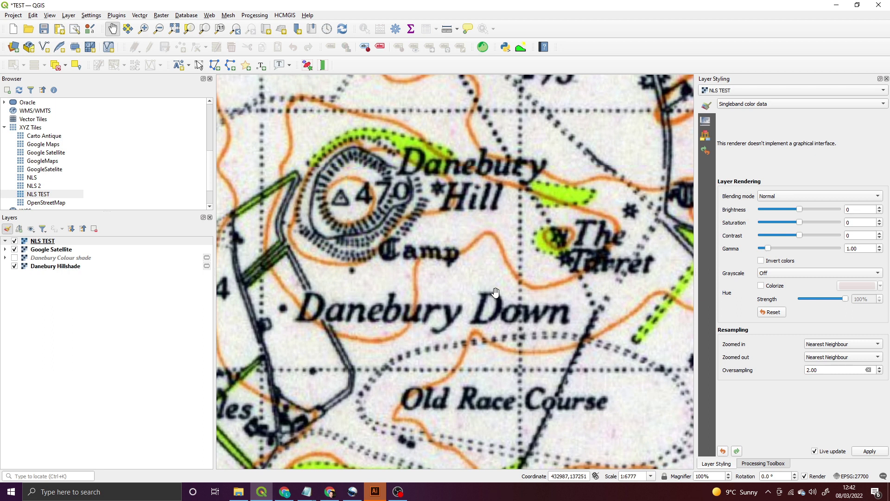
left_click_drag(467, 275, 526, 311)
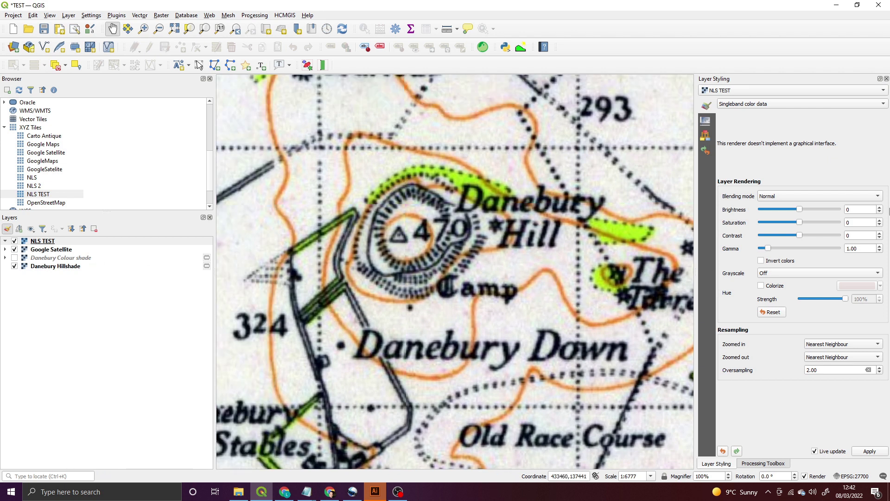
left_click(818, 200)
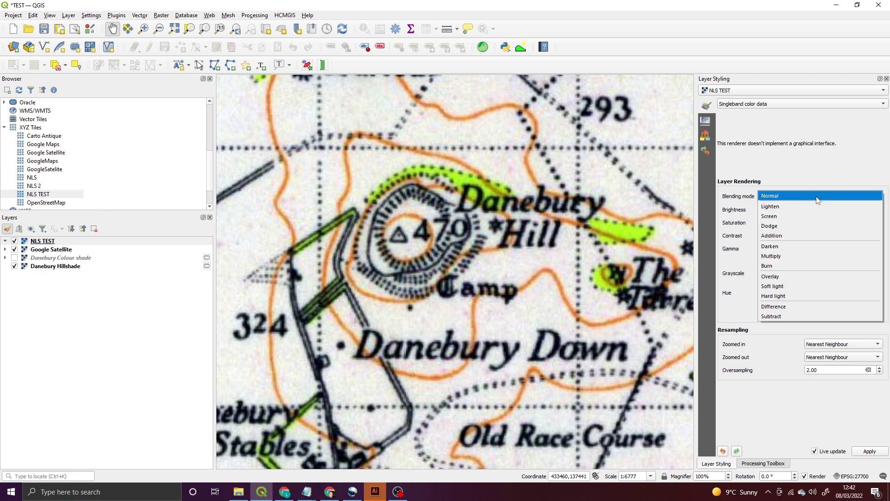
- Set the NLS TEST layer to Multiply blending with brightness 95
left_click(813, 256)
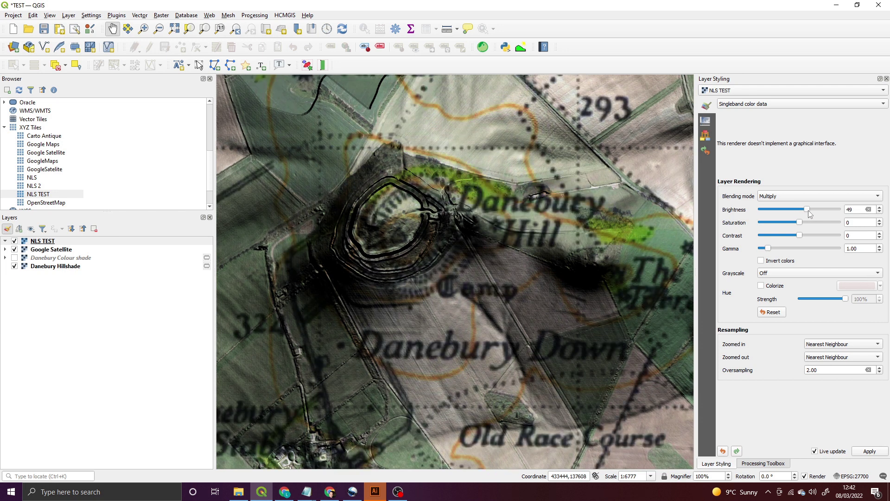
left_click_drag(808, 210, 819, 210)
scroll(581, 254, "down", 1)
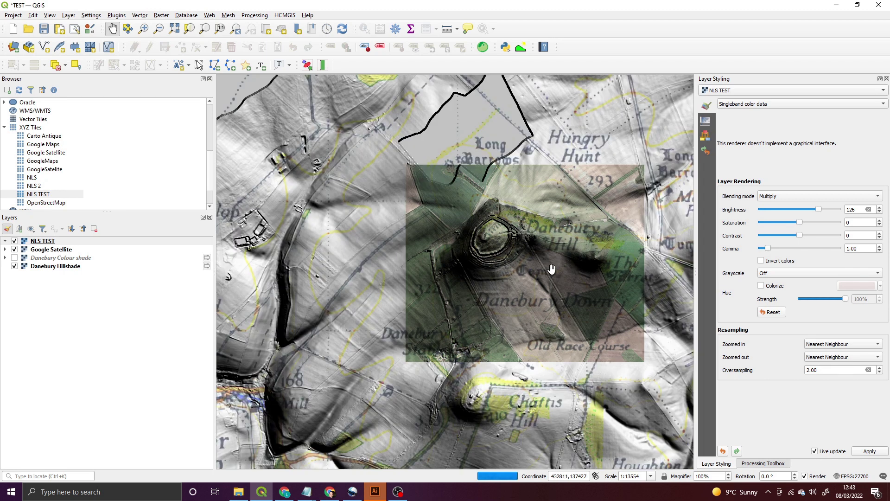
left_click_drag(581, 253, 579, 263)
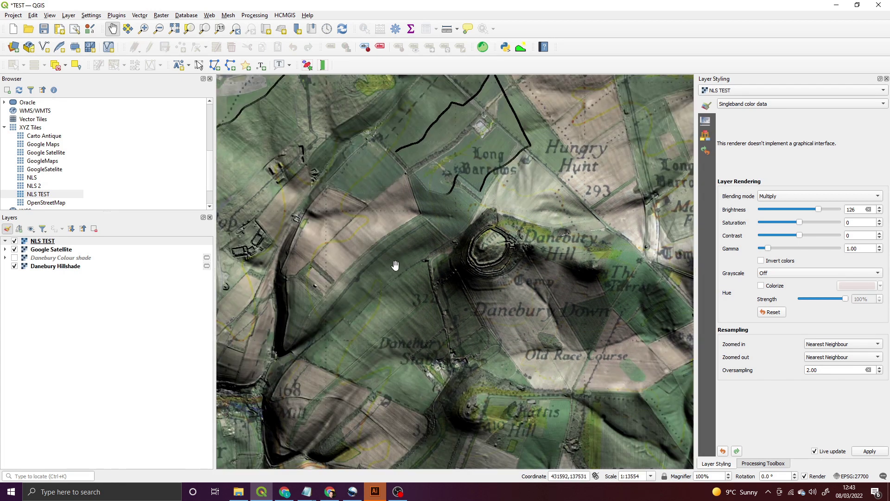
left_click_drag(819, 209, 813, 209)
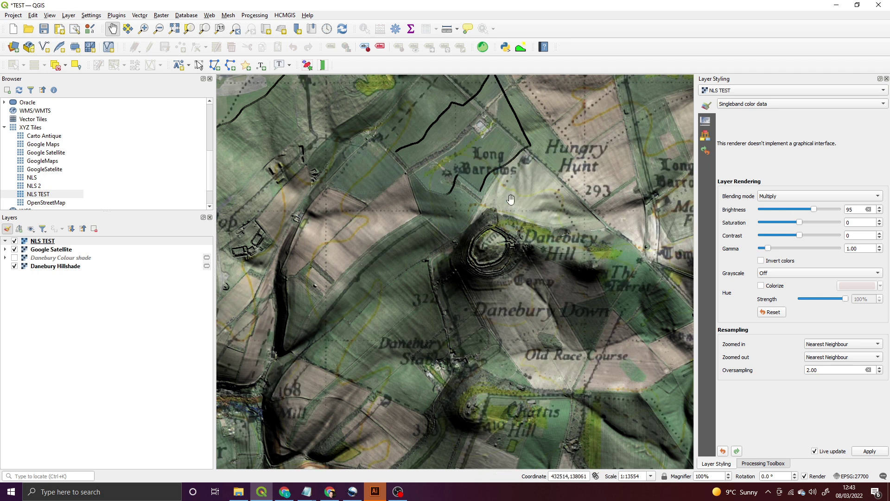
- Pan south-east toward Chattis Hill and back to Danebury Hill to check the blend
left_click_drag(512, 170, 458, 147)
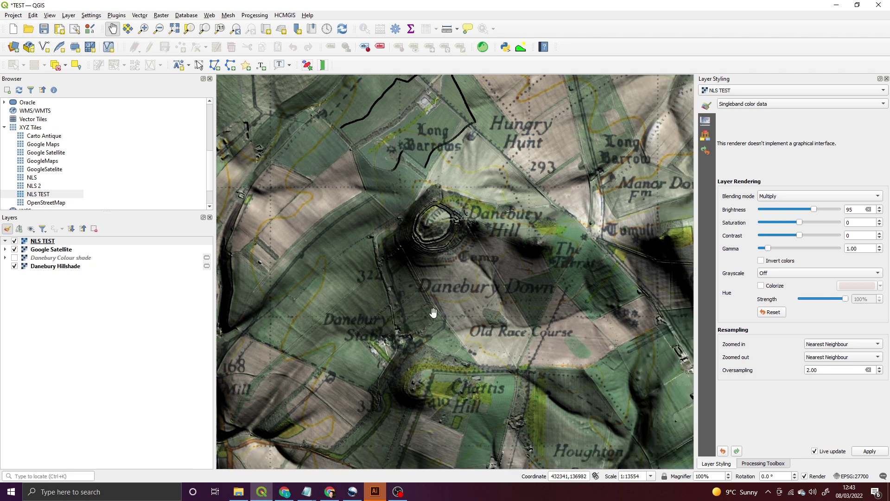
left_click_drag(504, 329, 445, 275)
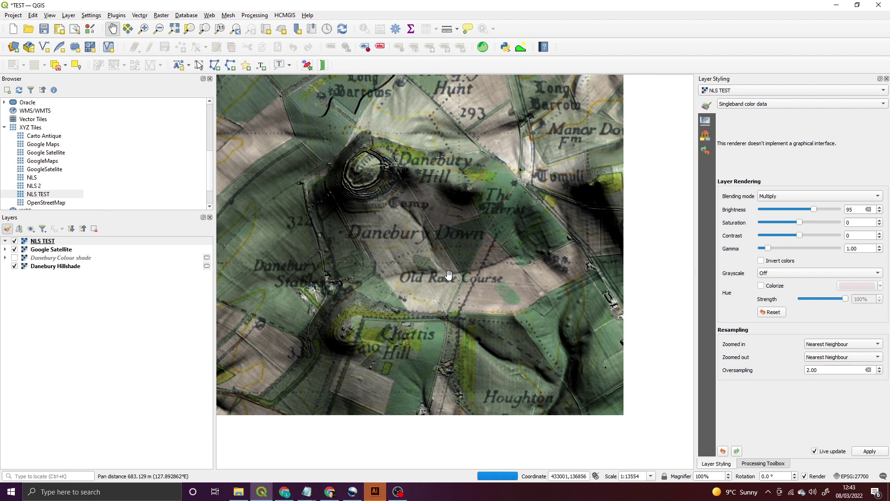
left_click_drag(447, 235, 511, 293)
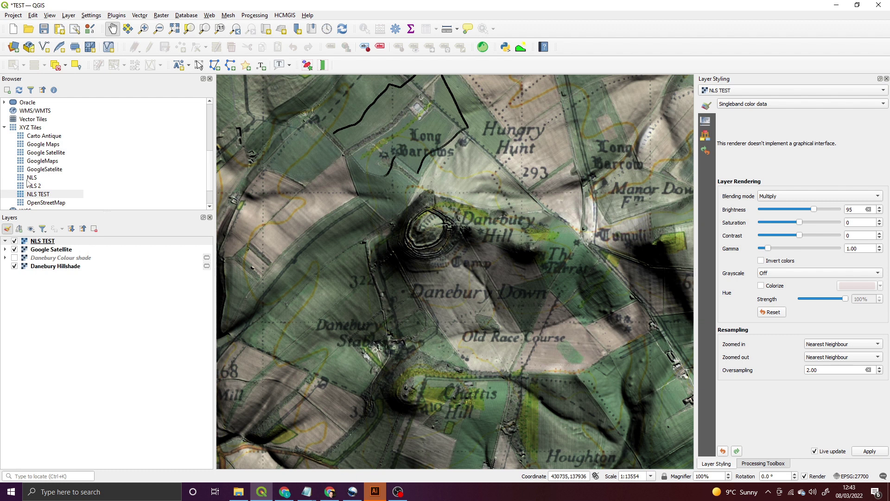
- Add the NLS 2 layer, untick NLS TEST, and centre on the Danebury Hill entrenchment
left_click_drag(37, 187, 55, 242)
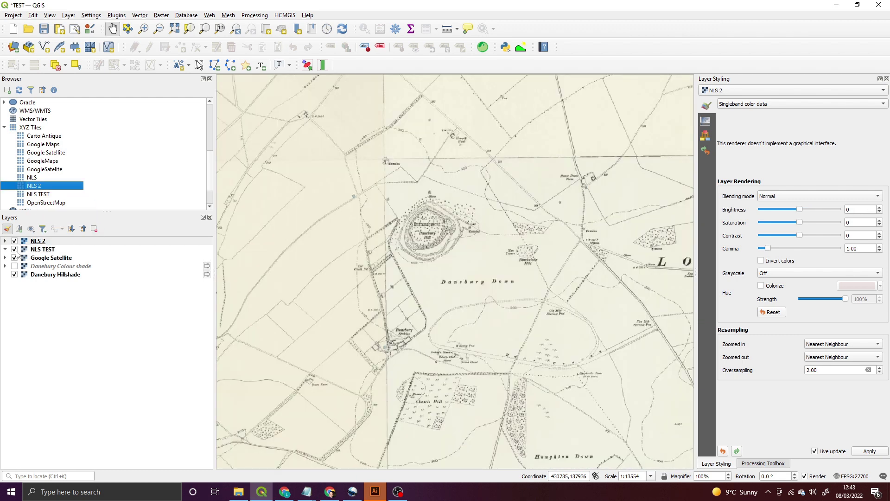
left_click(14, 249)
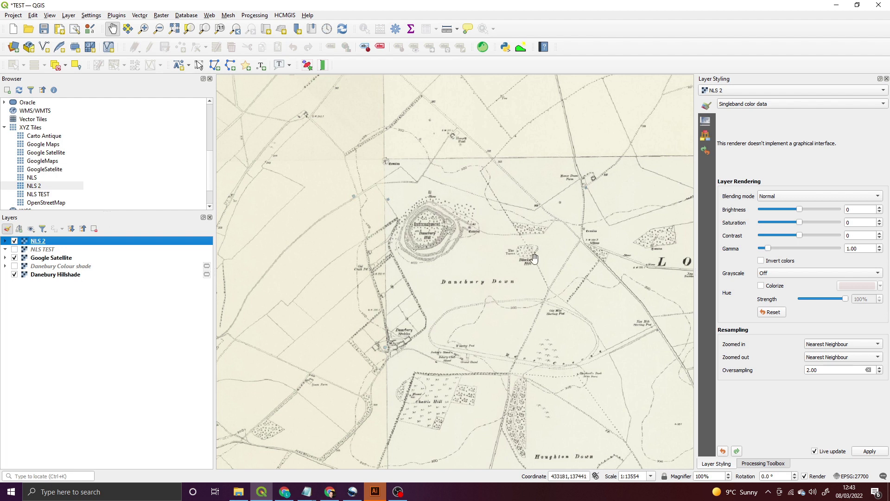
scroll(462, 231, "up", 1)
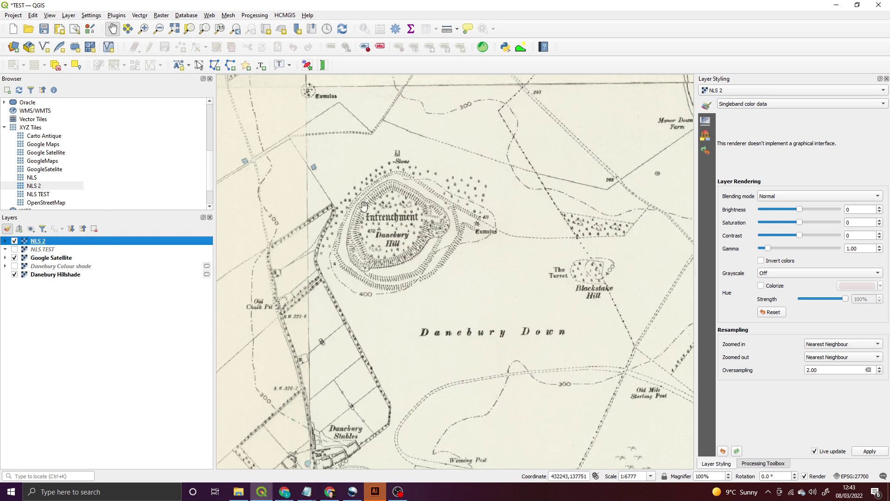
left_click_drag(357, 203, 411, 191)
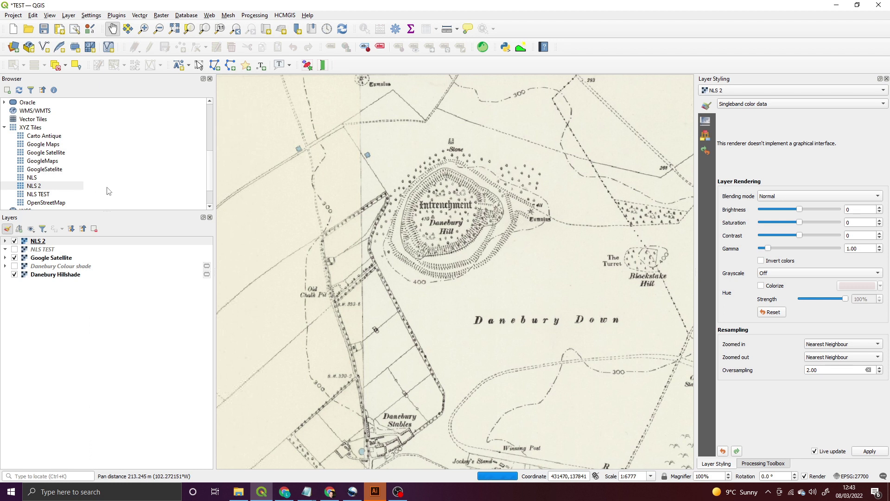
left_click(834, 196)
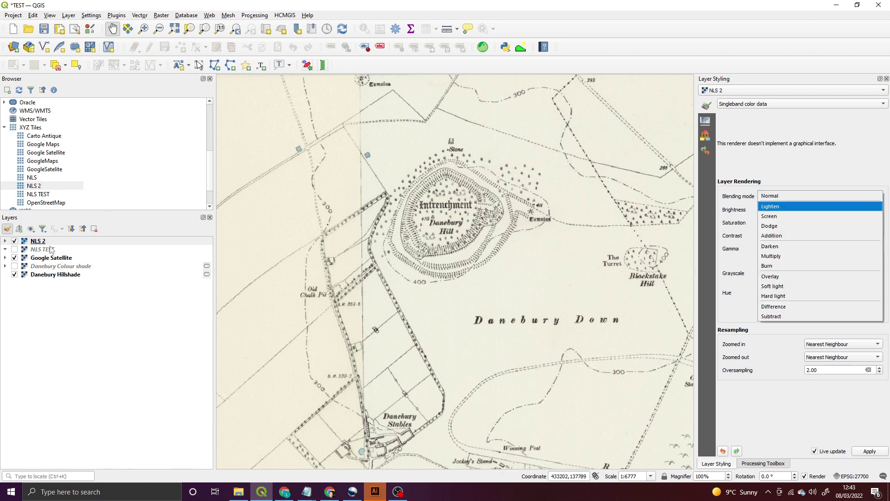
- Set NLS 2 blending to Multiply and pan south to the old race course
left_click(819, 256)
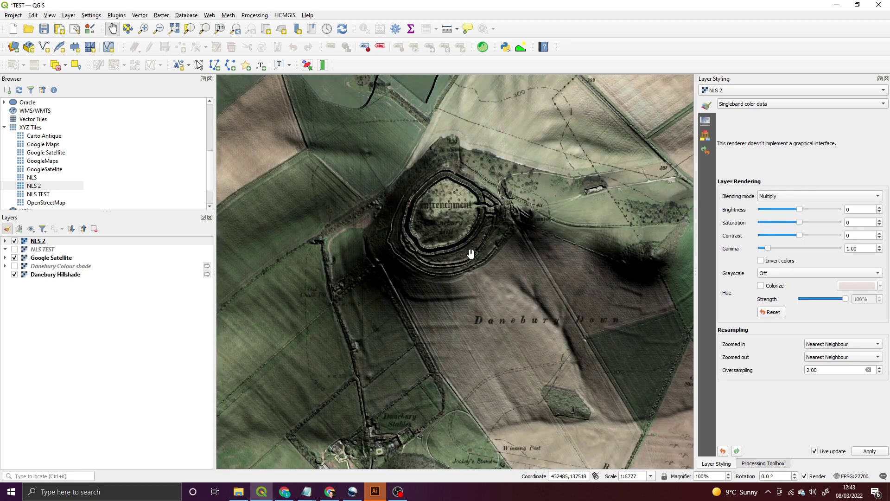
left_click_drag(451, 237, 407, 130)
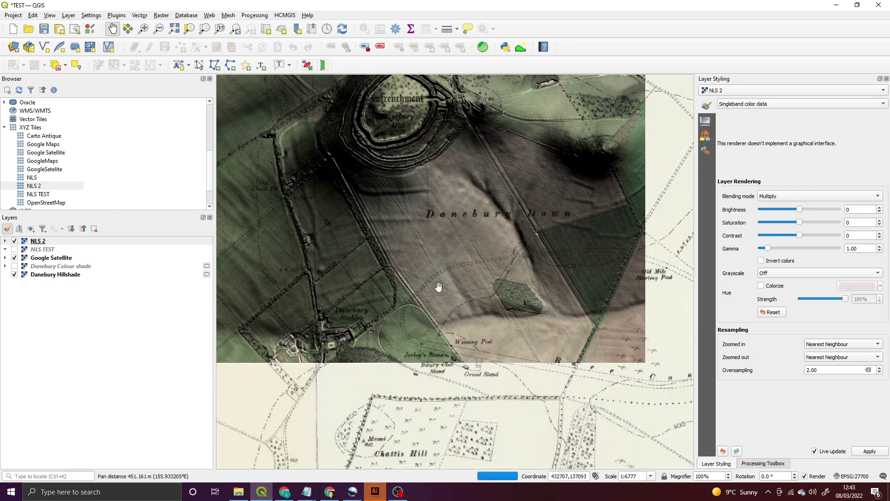
left_click_drag(571, 374, 462, 338)
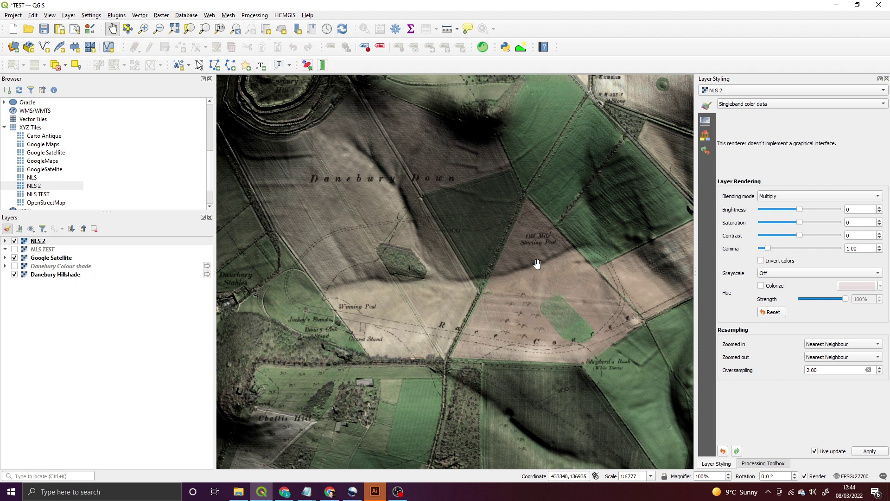
left_click_drag(537, 263, 503, 236)
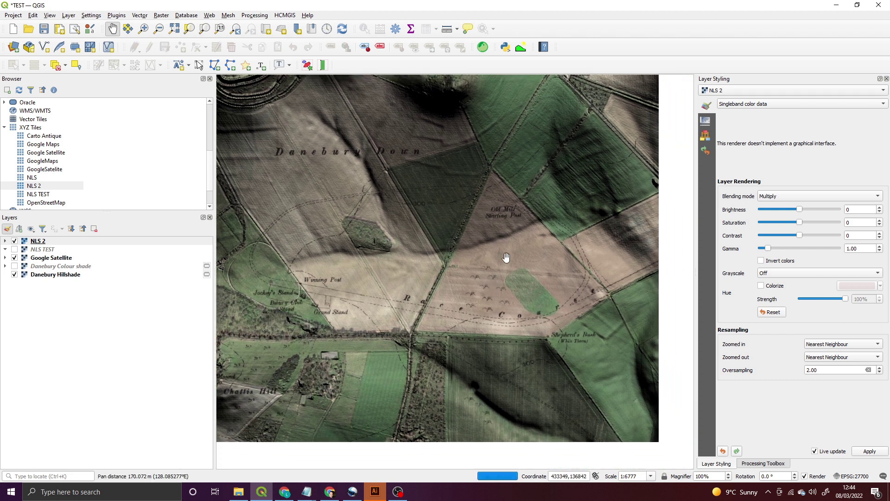